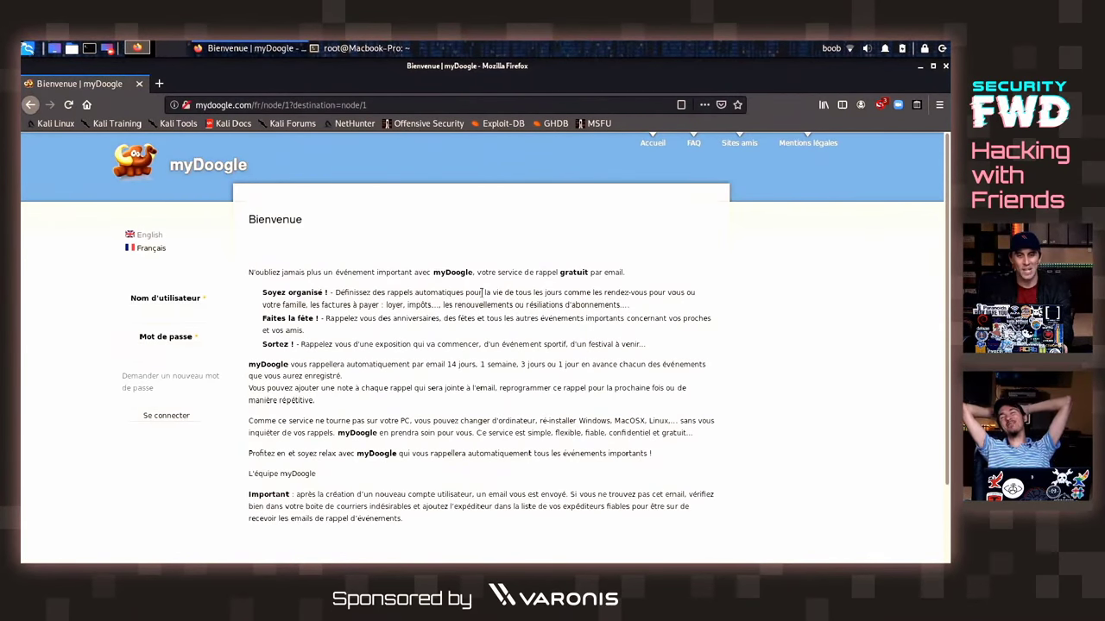
Switch to the terminal, enlarge its text and list the network interfaces with ifconfig.
key(alt+Tab)
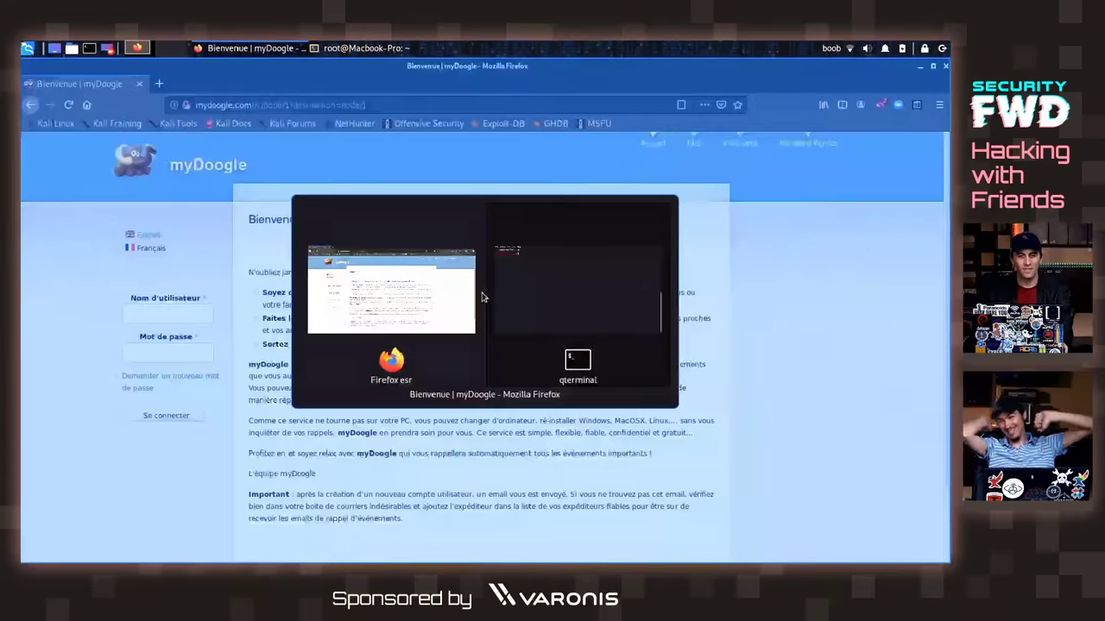
click(595, 304)
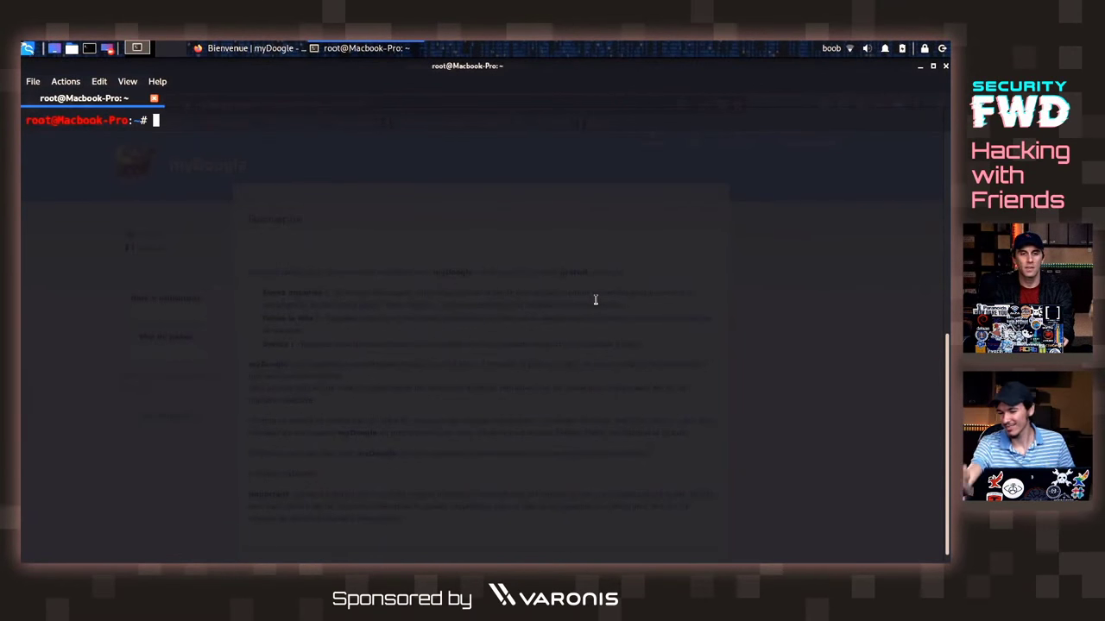
key(ctrl+plus)
key(ctrl+plus)
key(ctrl+plus)
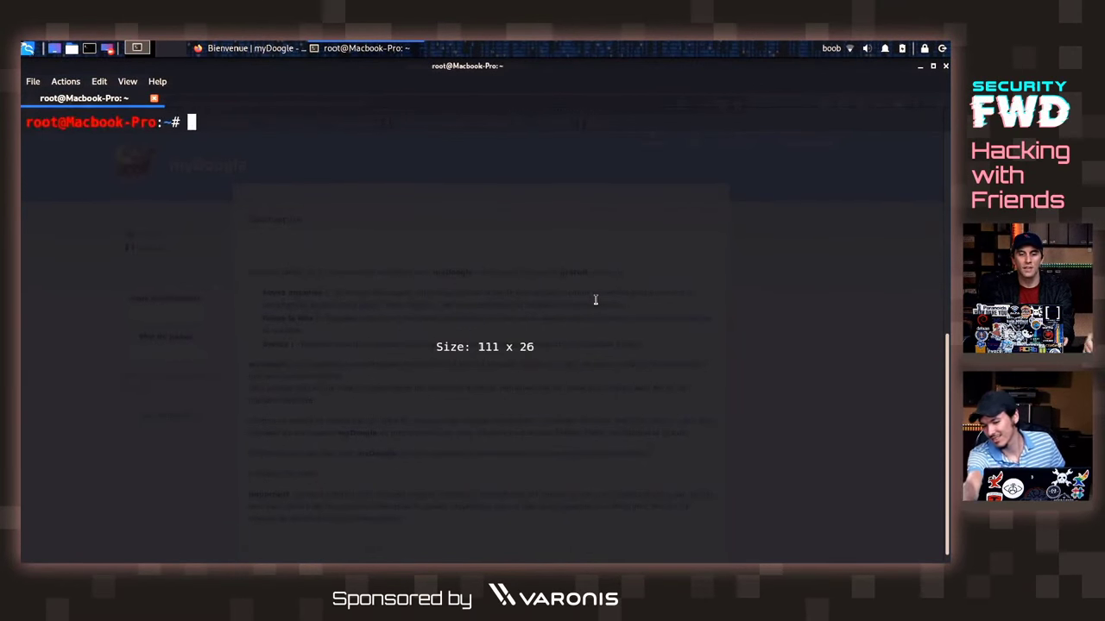
text(ifconfig)
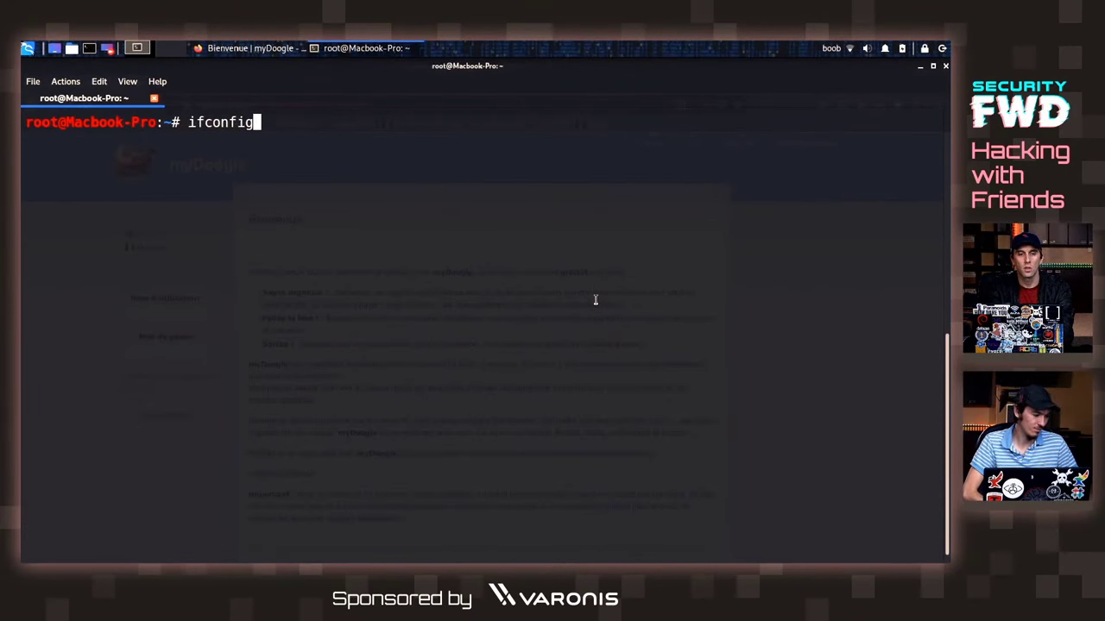
key(Return)
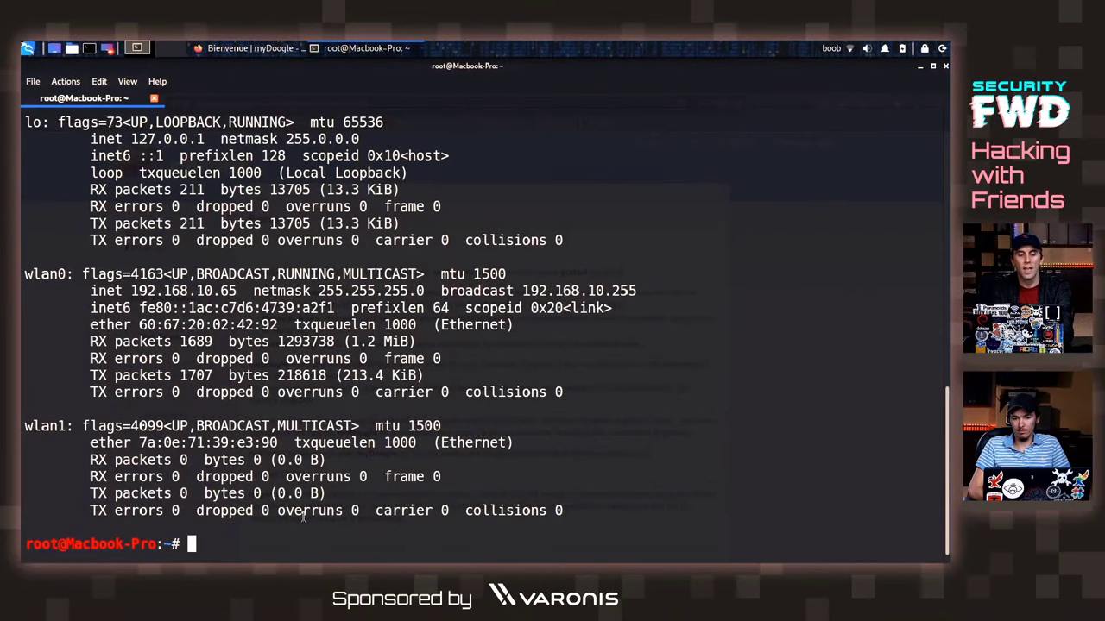
Put wlan1 into monitor mode with airmon-ng start wlan1 and check for the monitor interface with ip a.
text(airmon-ng)
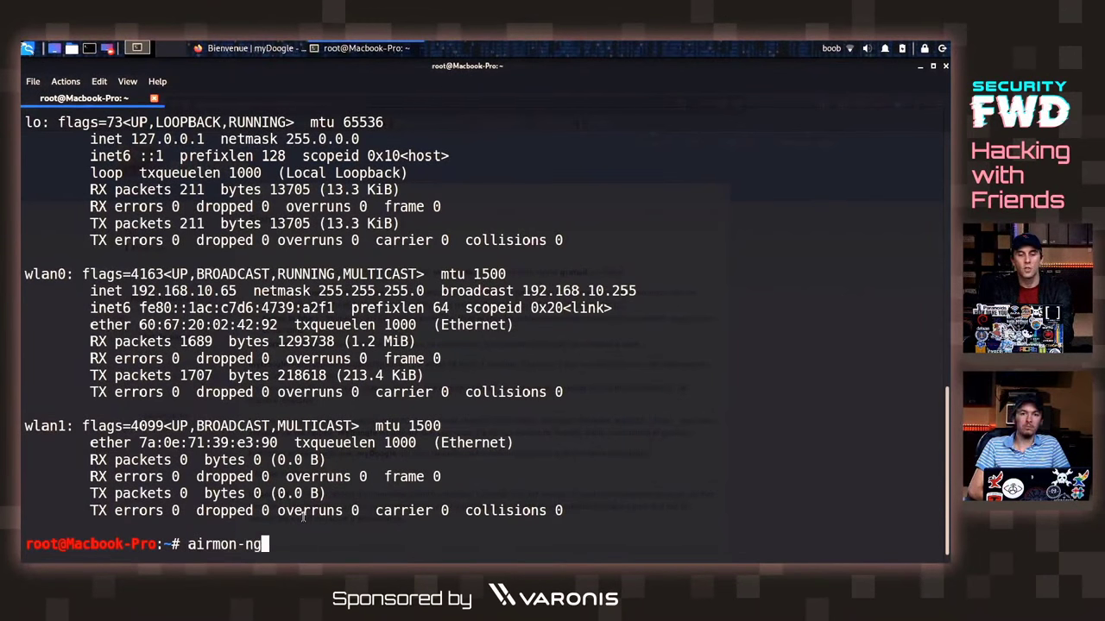
text( start wlan1)
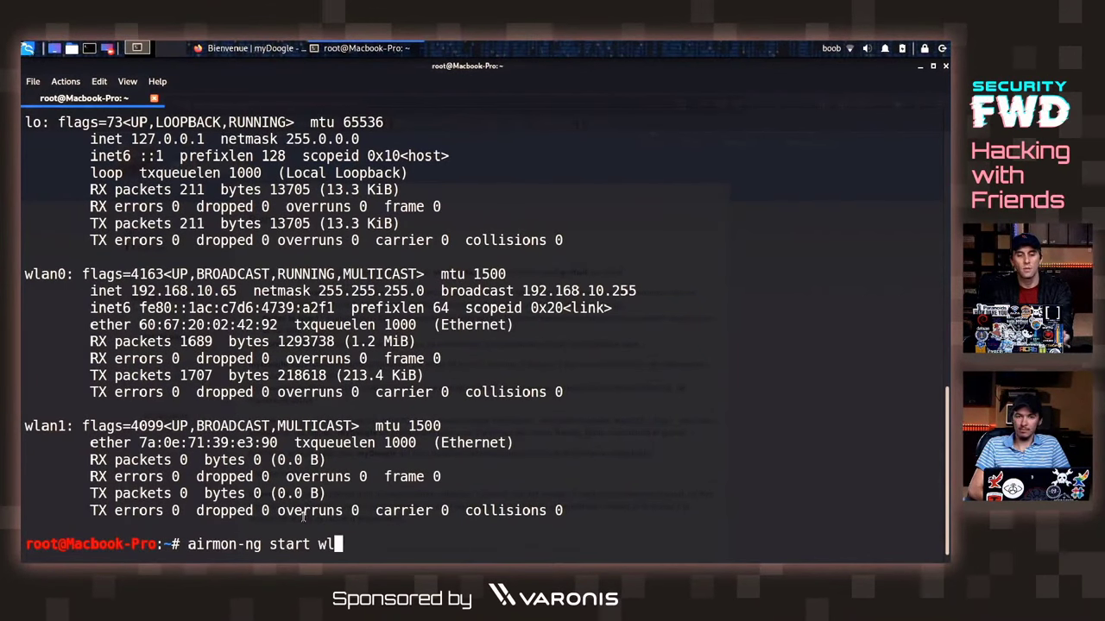
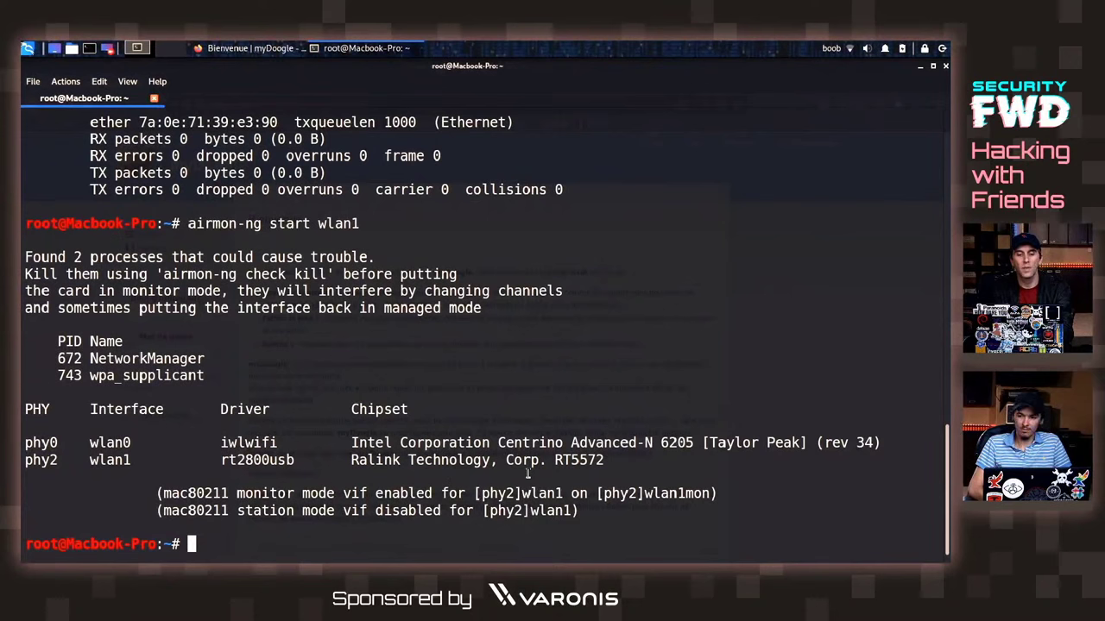
text(ip a)
key(Return)
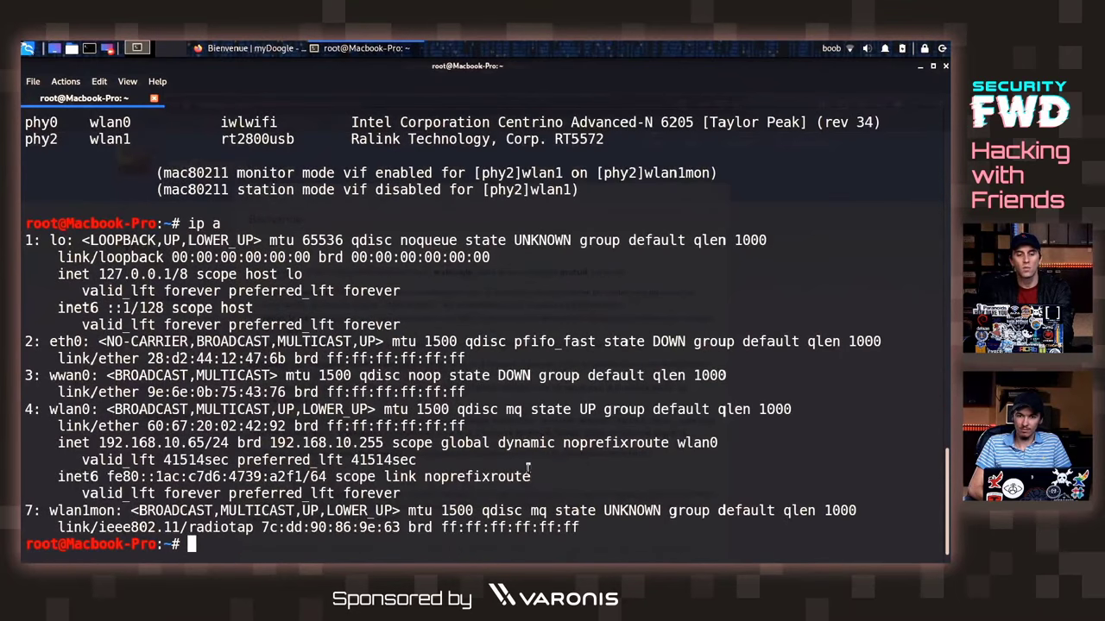
double_click(71, 510)
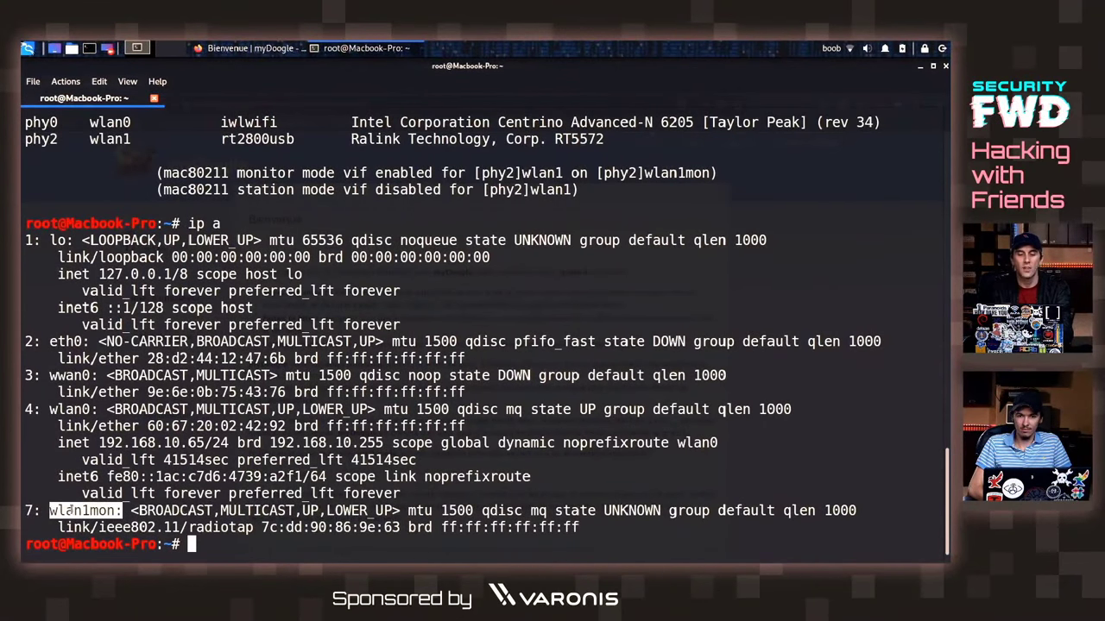
Check the wireless mode and interface details of the monitor adapter with iwconfig and ifconfig.
text(iwconfig)
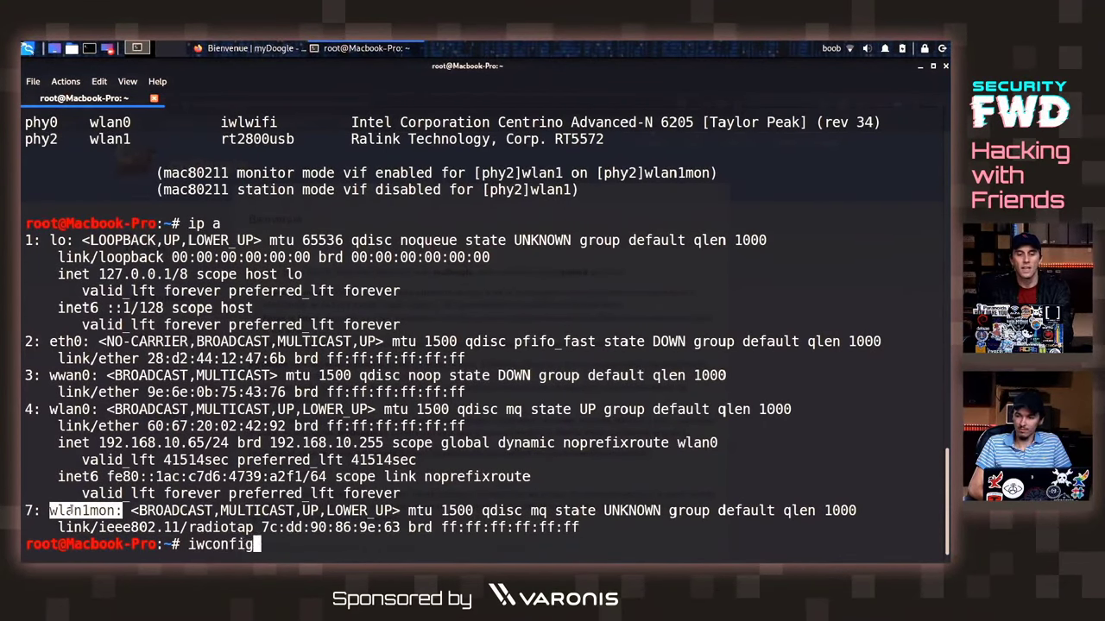
key(Return)
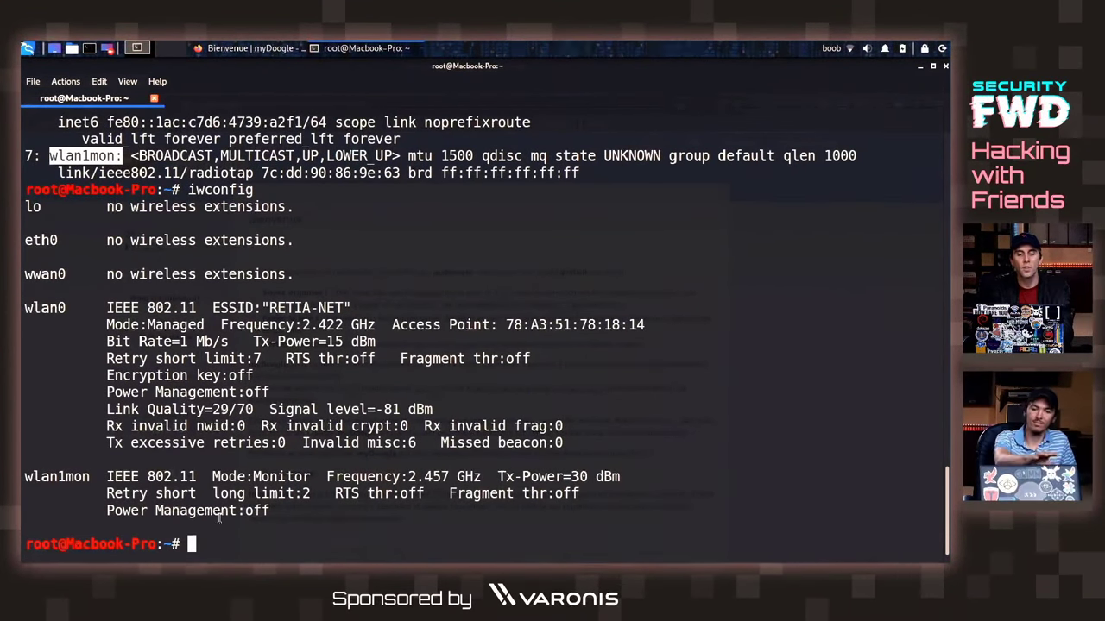
text(ifconfig)
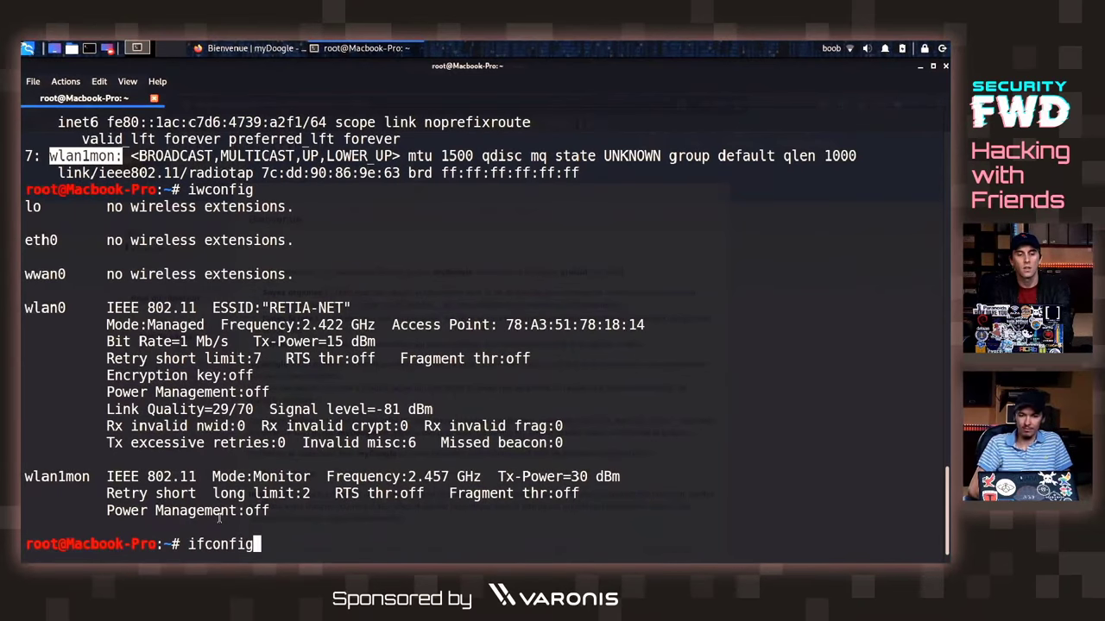
key(Return)
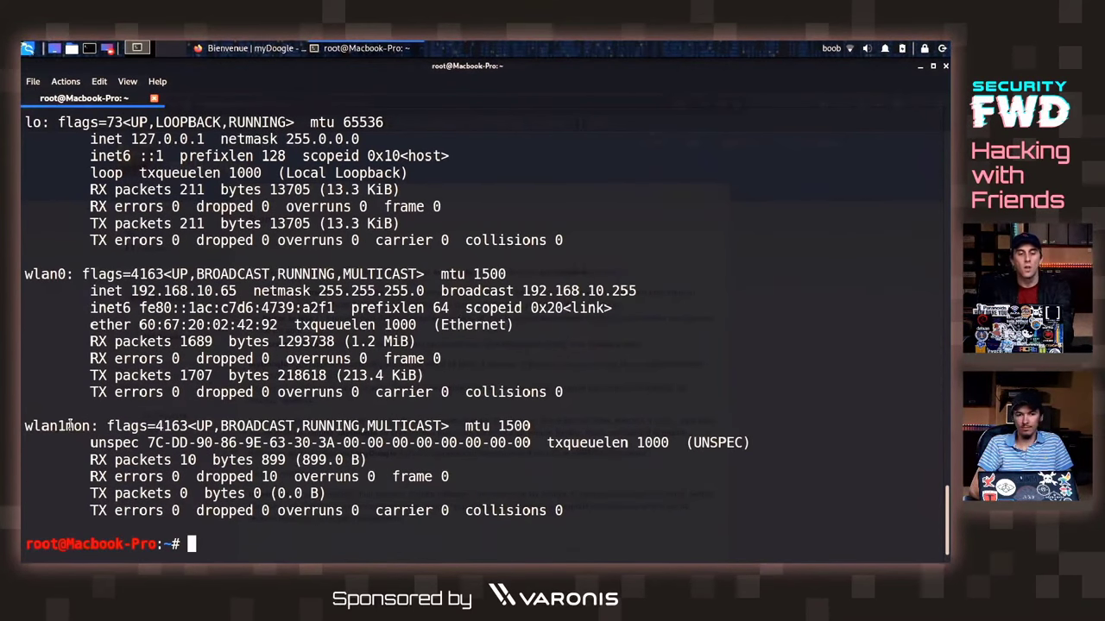
Launch Wireshark from the terminal and start a live capture on wlan1mon.
text(wireshark)
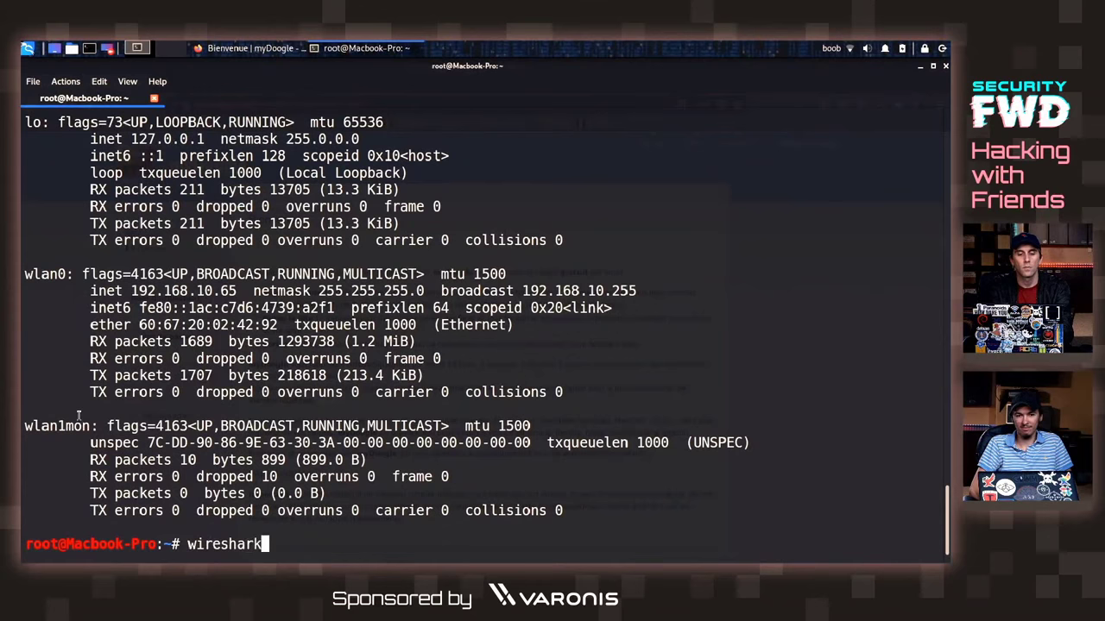
key(Return)
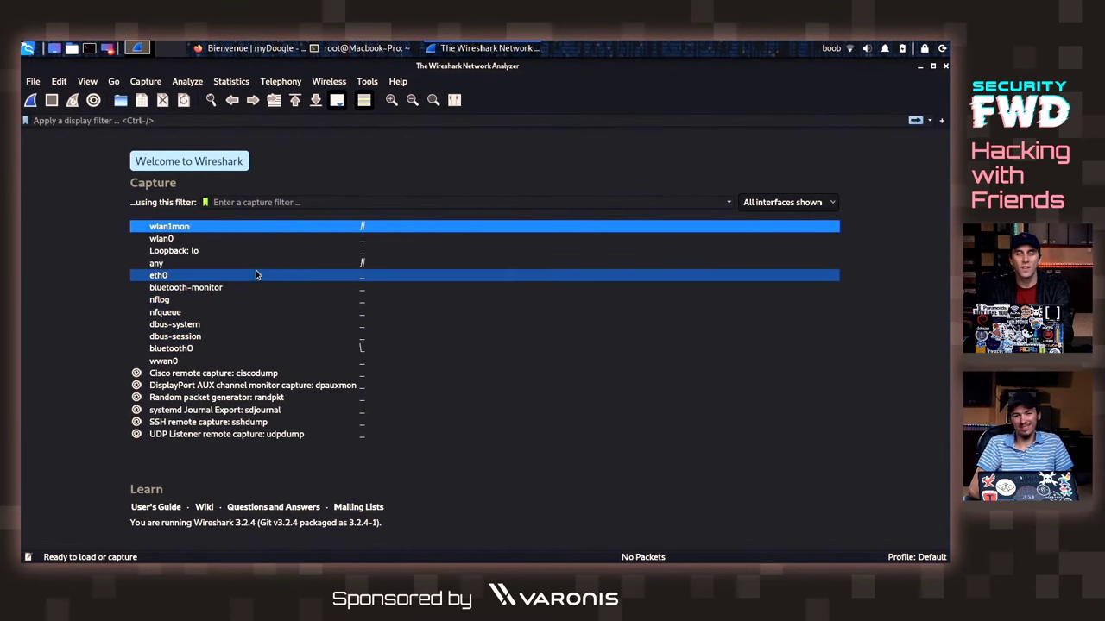
double_click(293, 232)
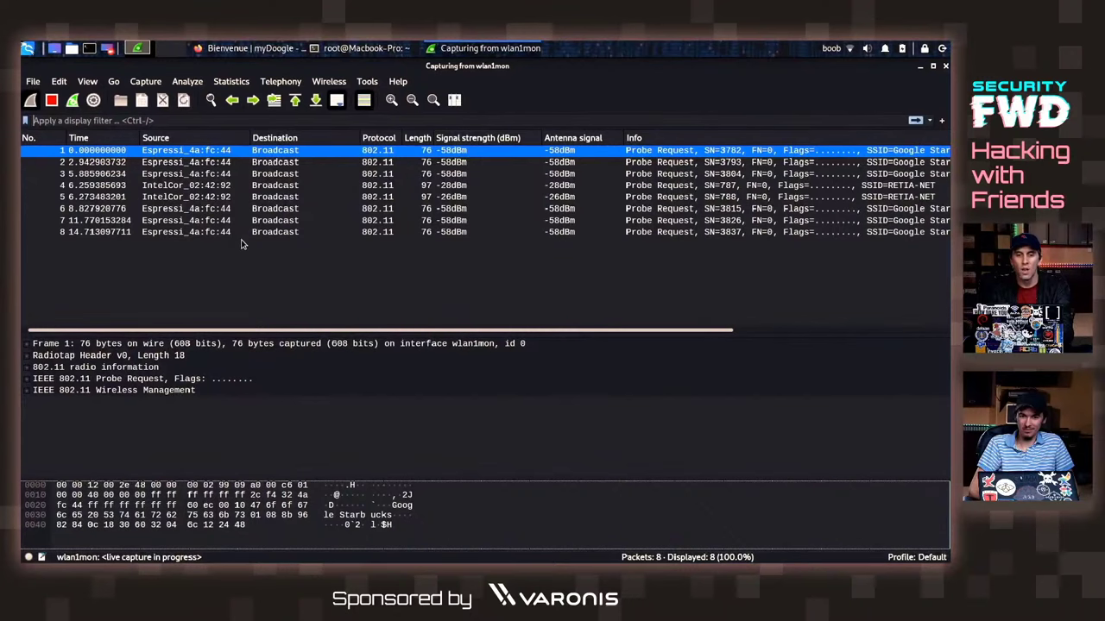
Add the Channel field from packet 7's 802.11 radio information as a packet list column, and narrow the Channel and signal columns.
click(302, 221)
click(27, 368)
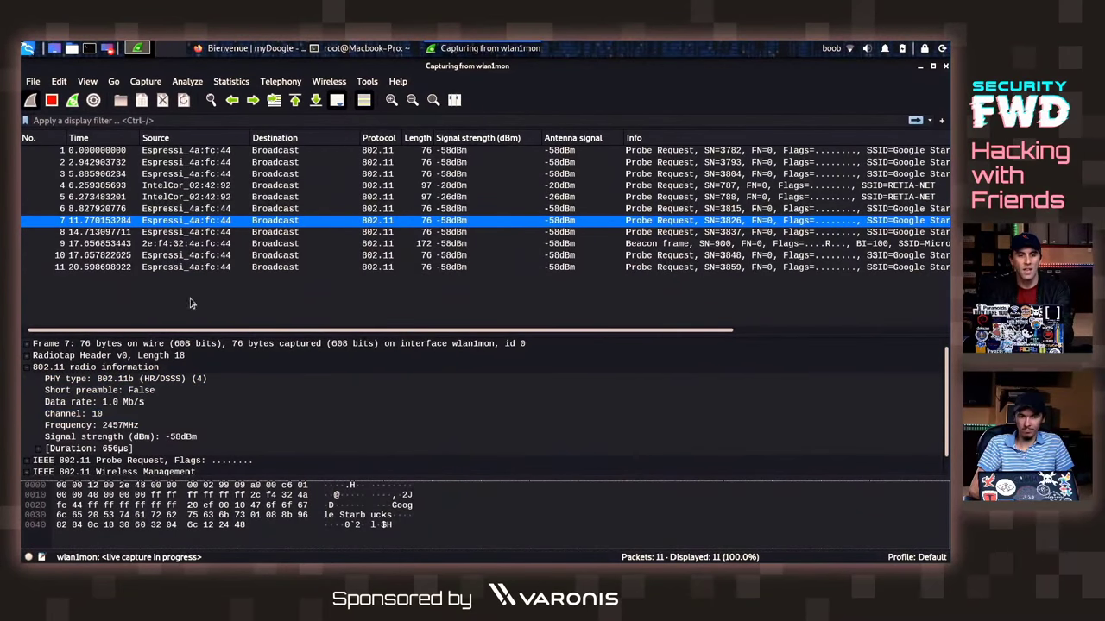
click(109, 415)
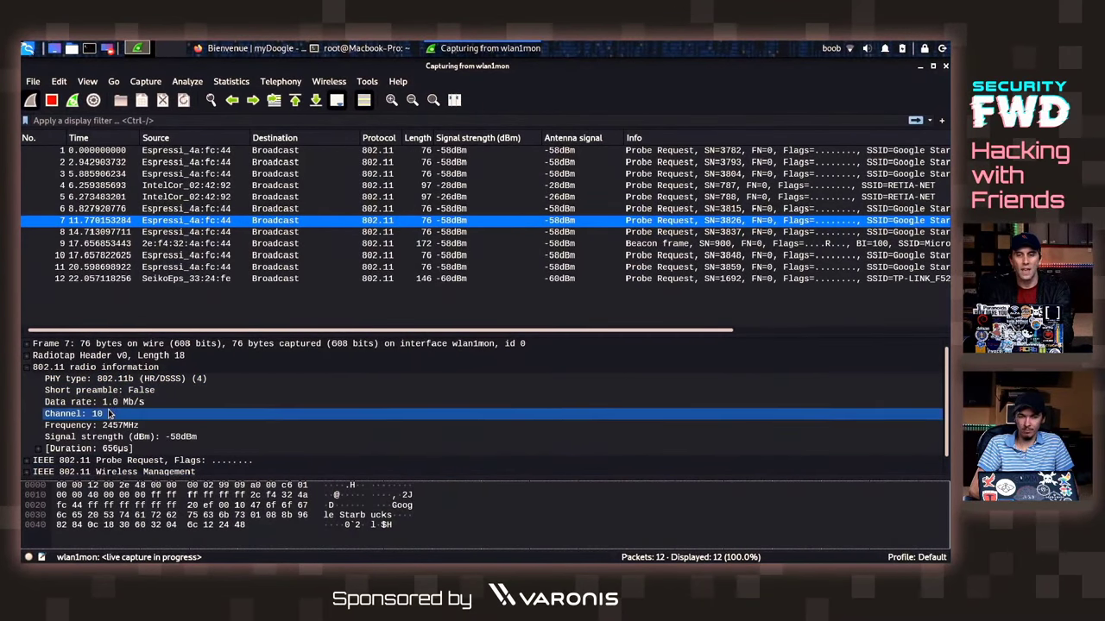
right_click(676, 140)
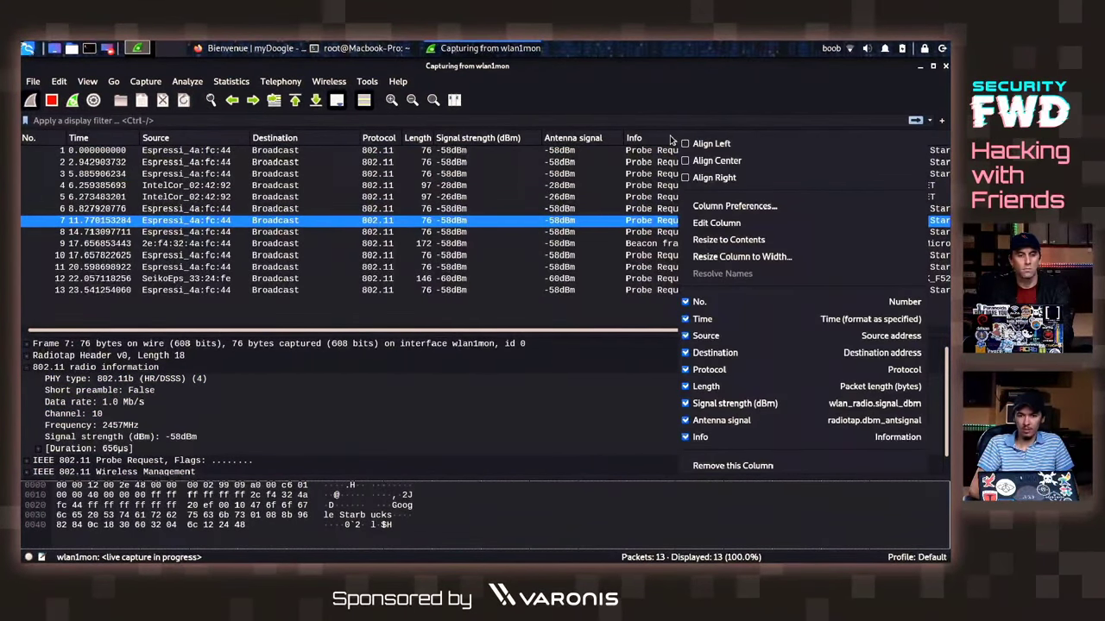
key(Escape)
drag(138, 355, 135, 414)
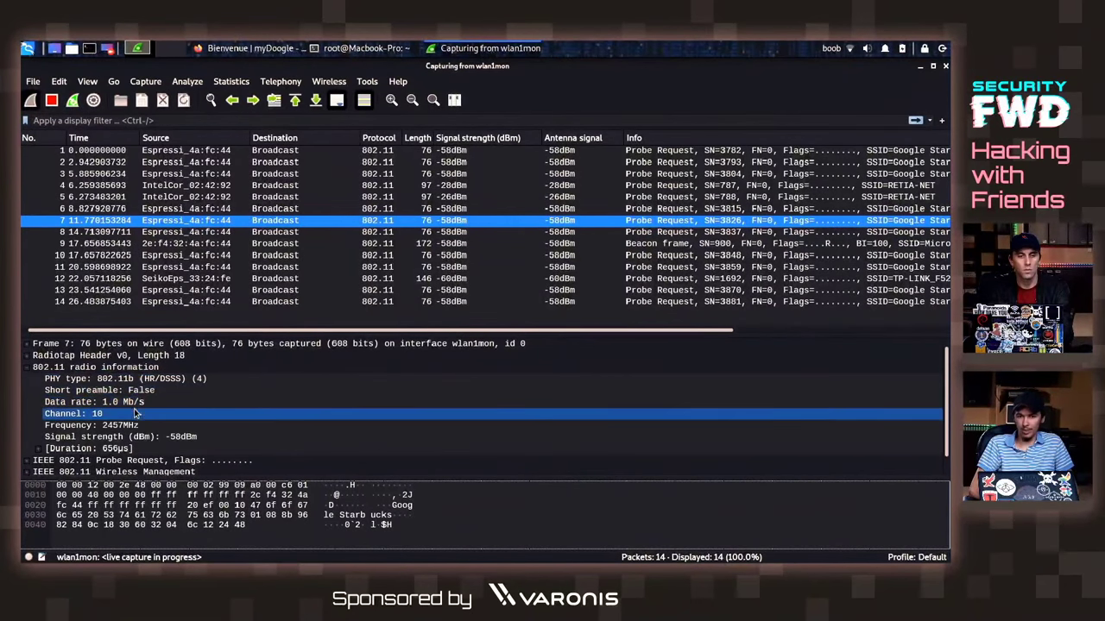
right_click(136, 414)
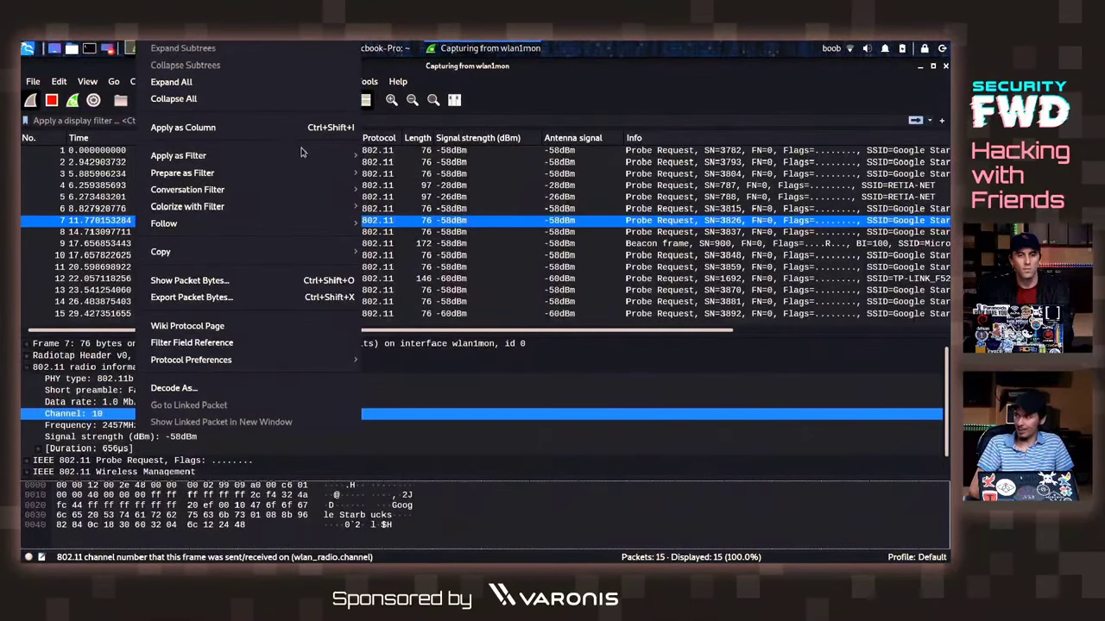
mouse_move(301, 156)
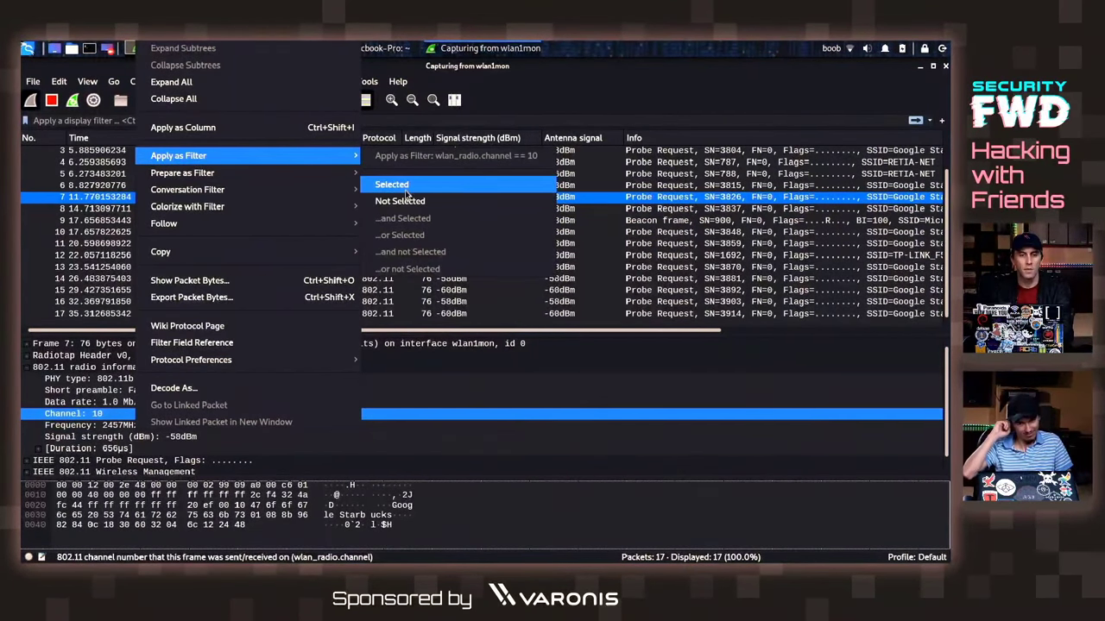
click(216, 128)
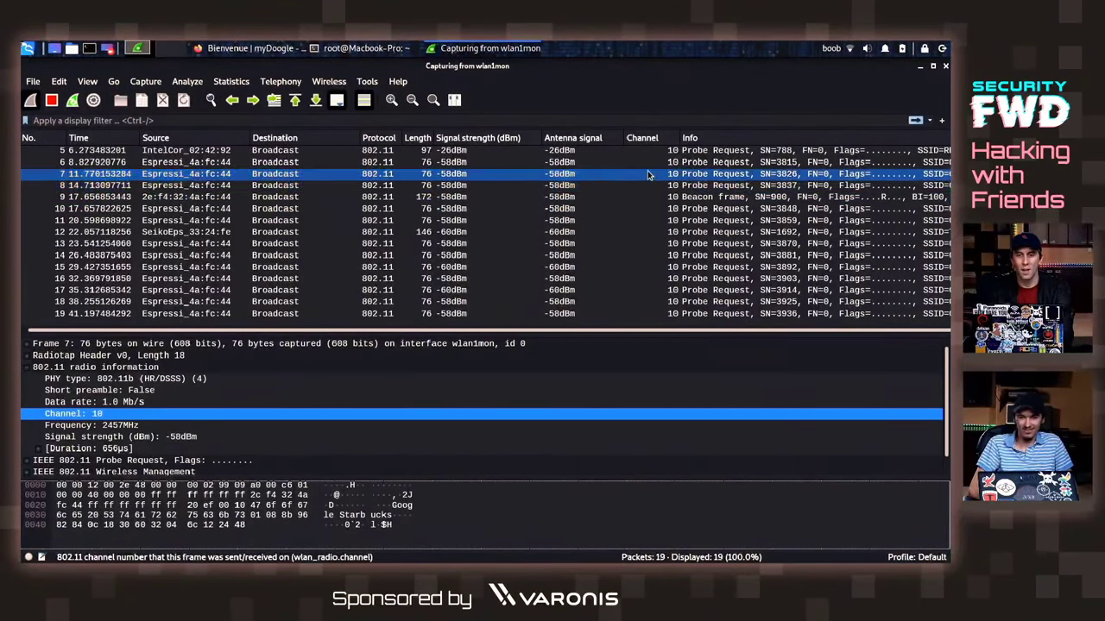
drag(679, 138, 621, 145)
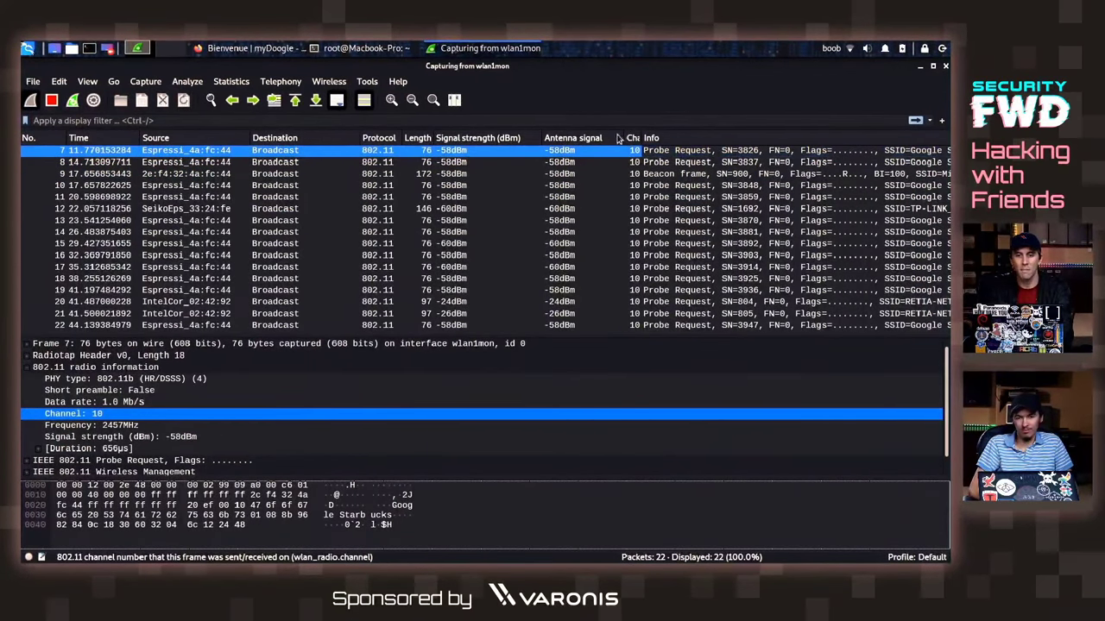
drag(624, 136, 502, 140)
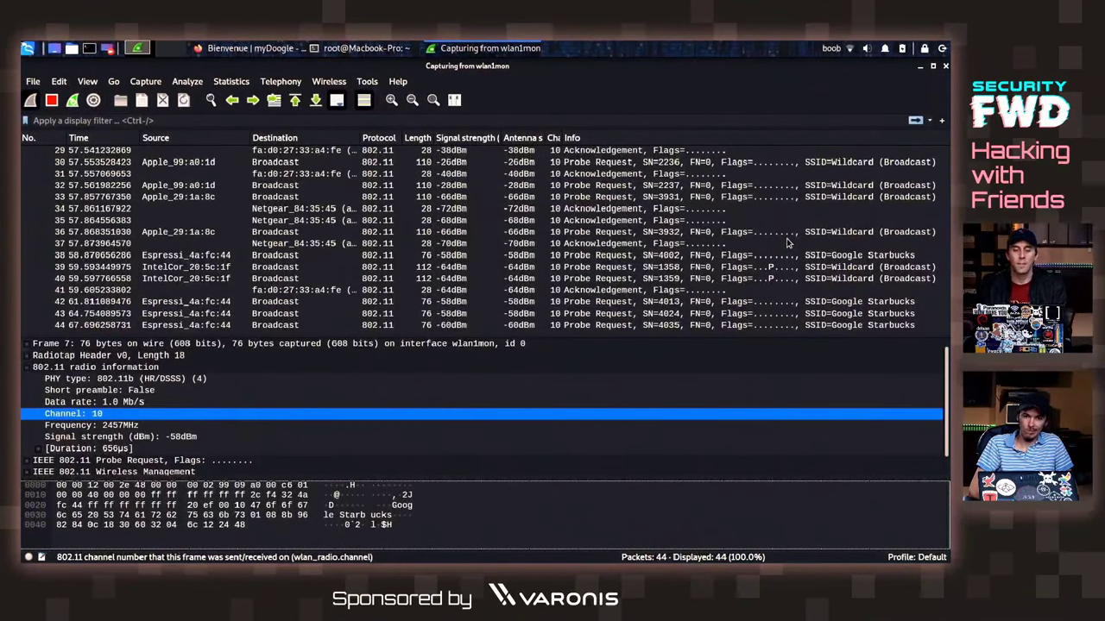
Split the terminal horizontally and run airodump-ng in the new pane with enlarged text.
key(alt+Tab)
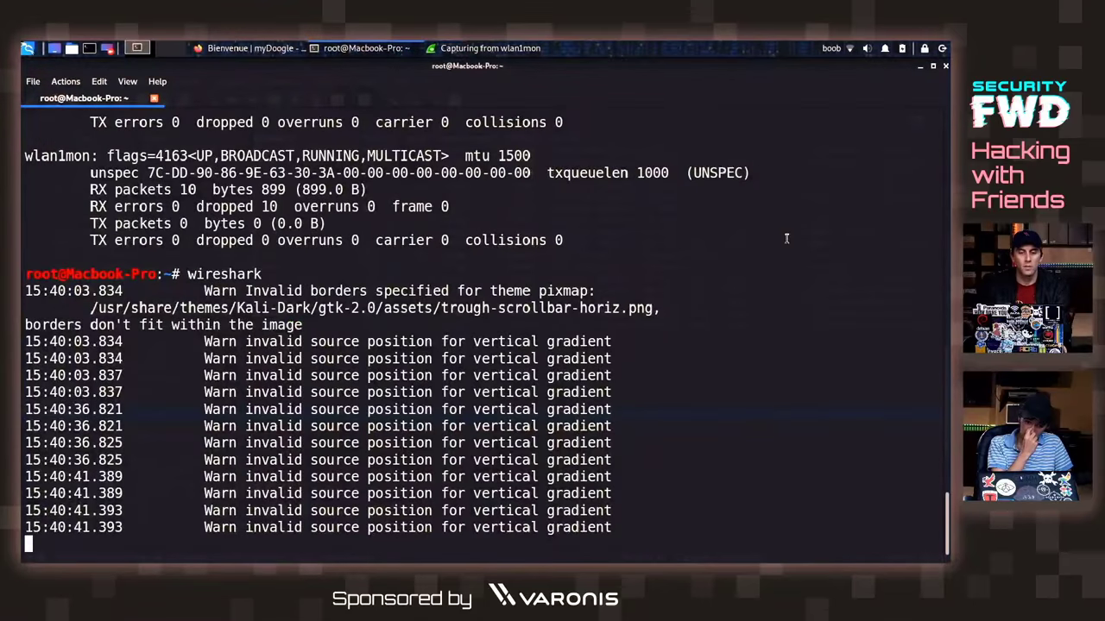
right_click(494, 337)
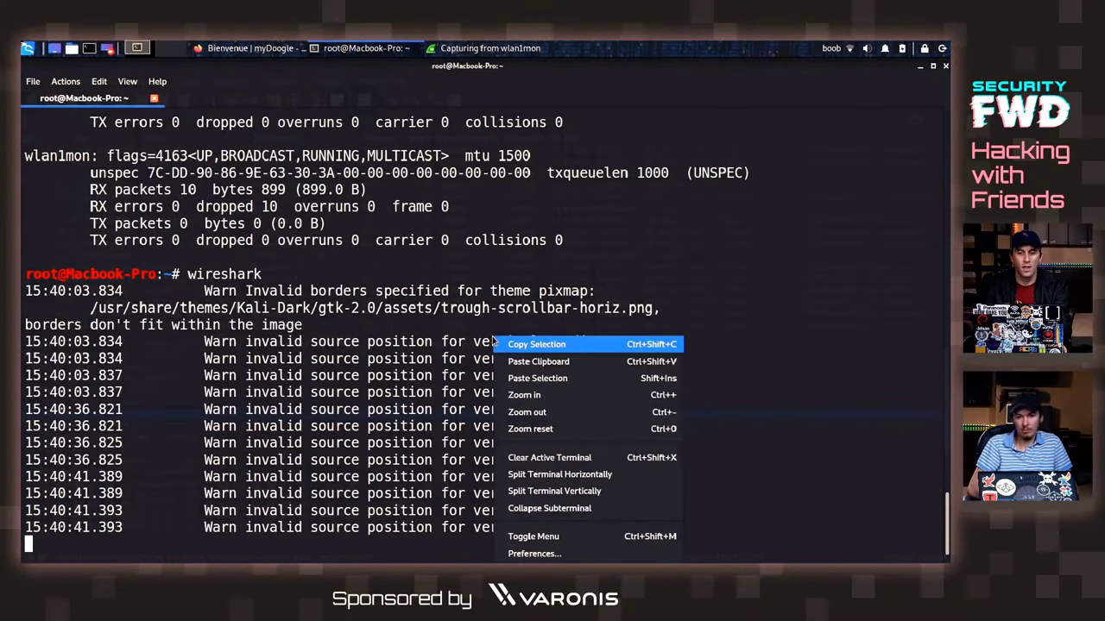
click(515, 474)
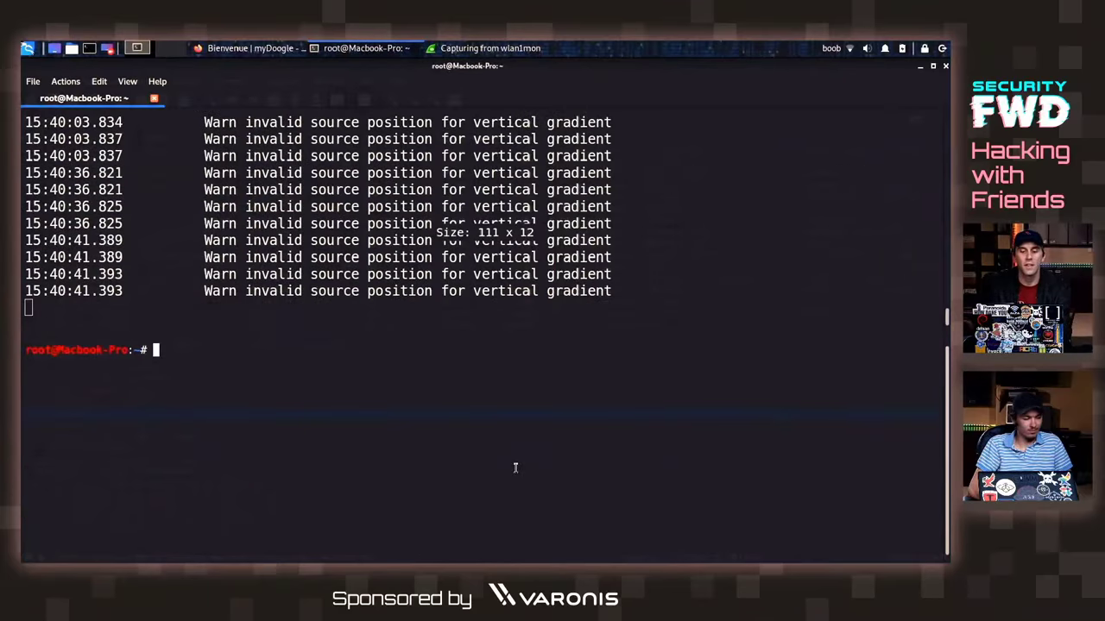
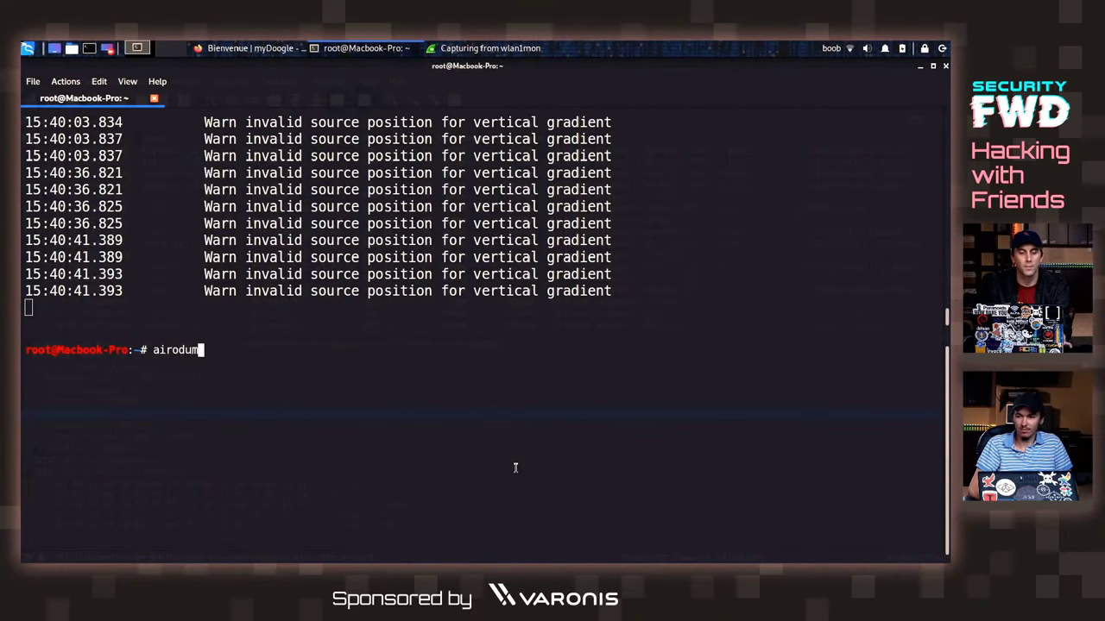
key(ctrl+plus)
key(ctrl+plus)
key(ctrl+plus)
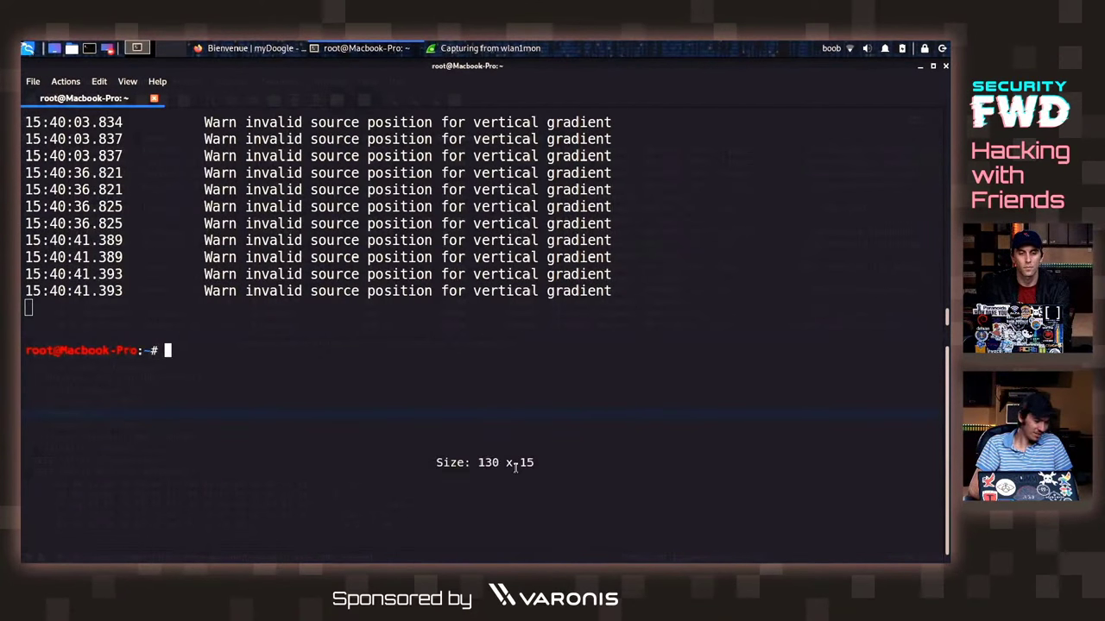
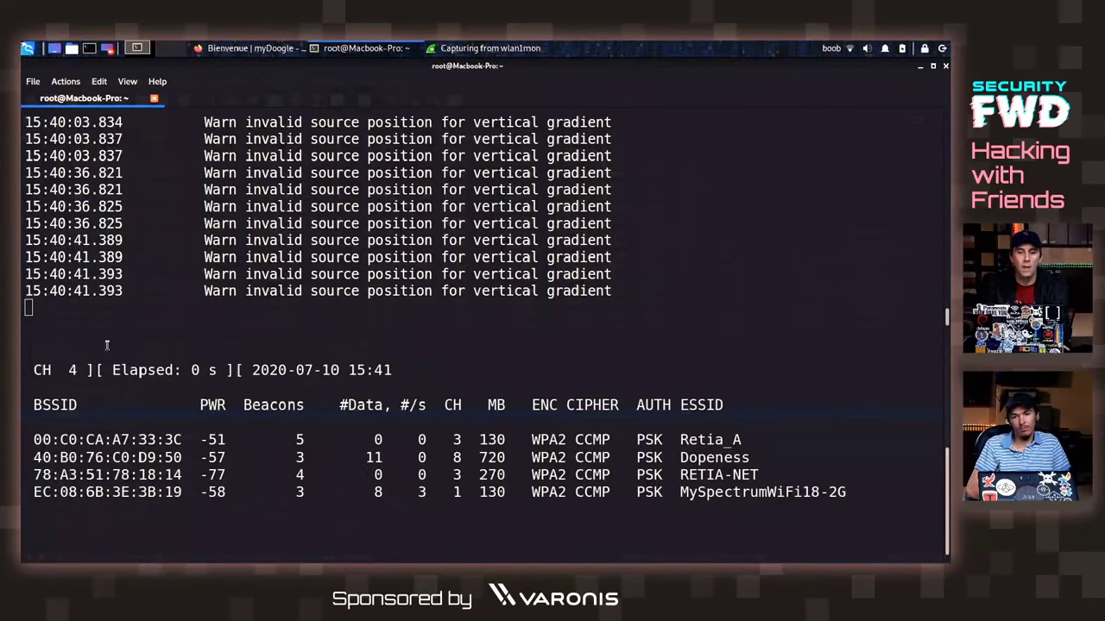
Switch back to the live Wireshark capture to examine the channels of the incoming packets.
key(alt+Tab)
key(alt+Tab)
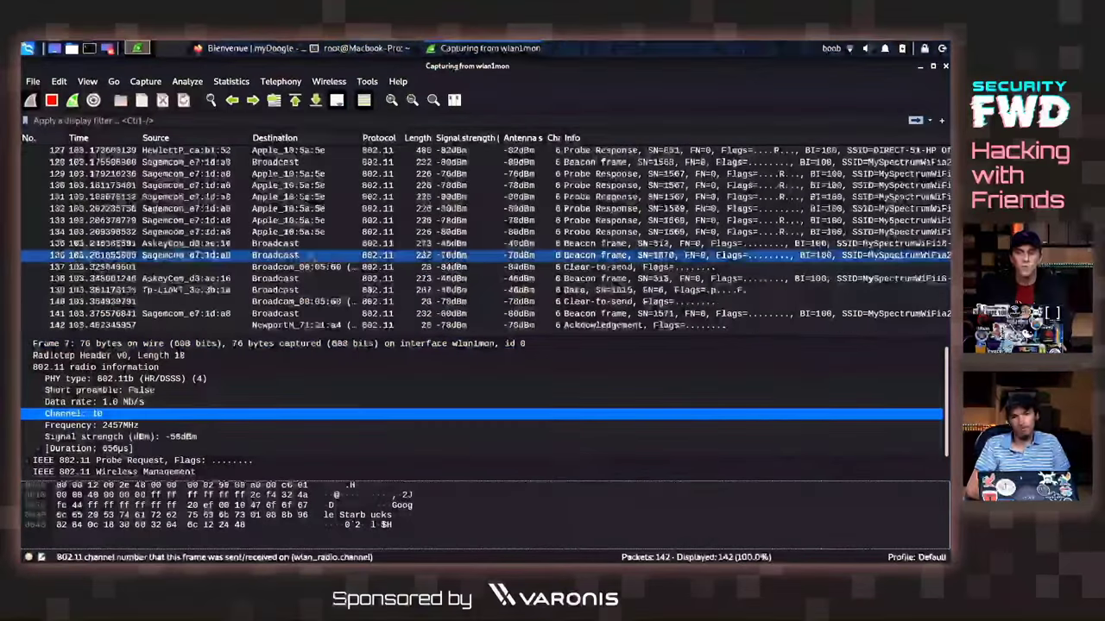